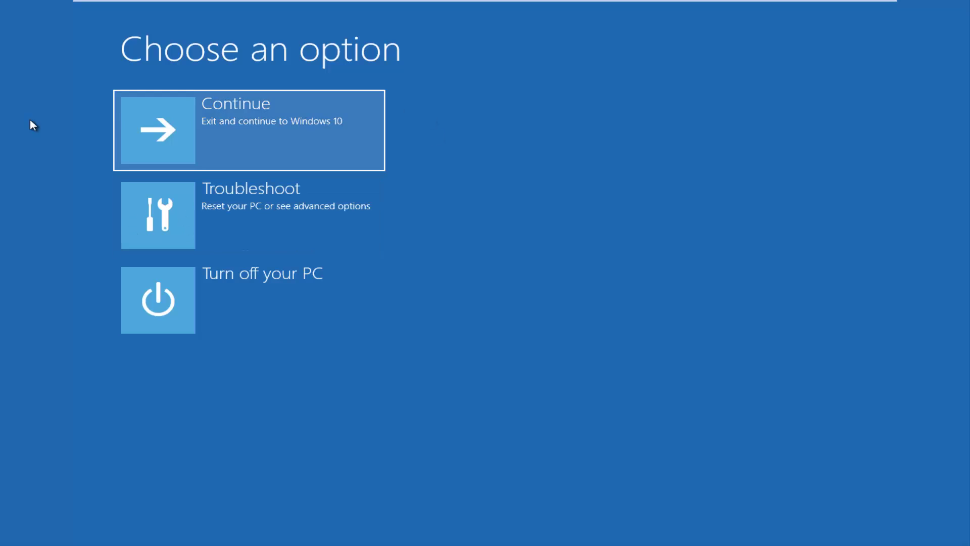
Step: Go to Troubleshoot > Advanced options in the recovery environment
left_click(245, 217)
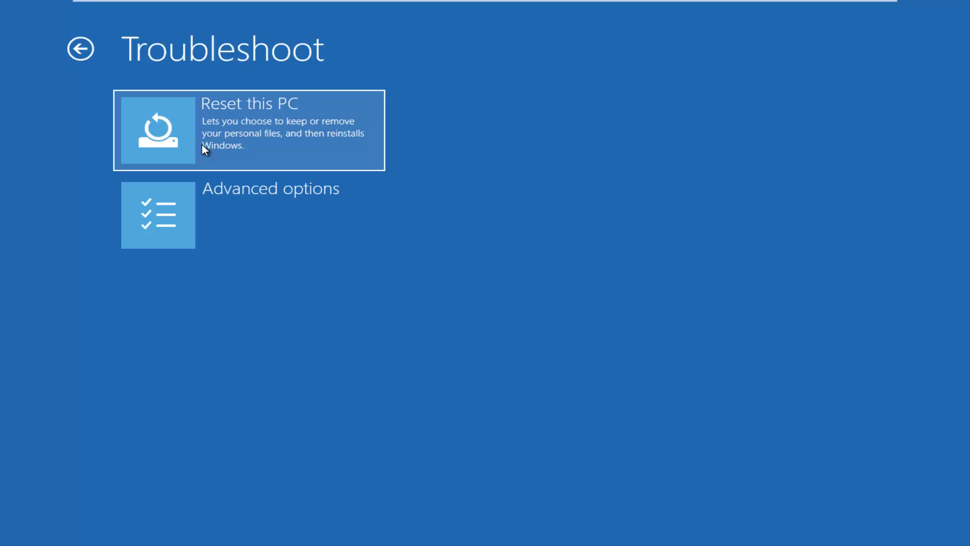
left_click(186, 206)
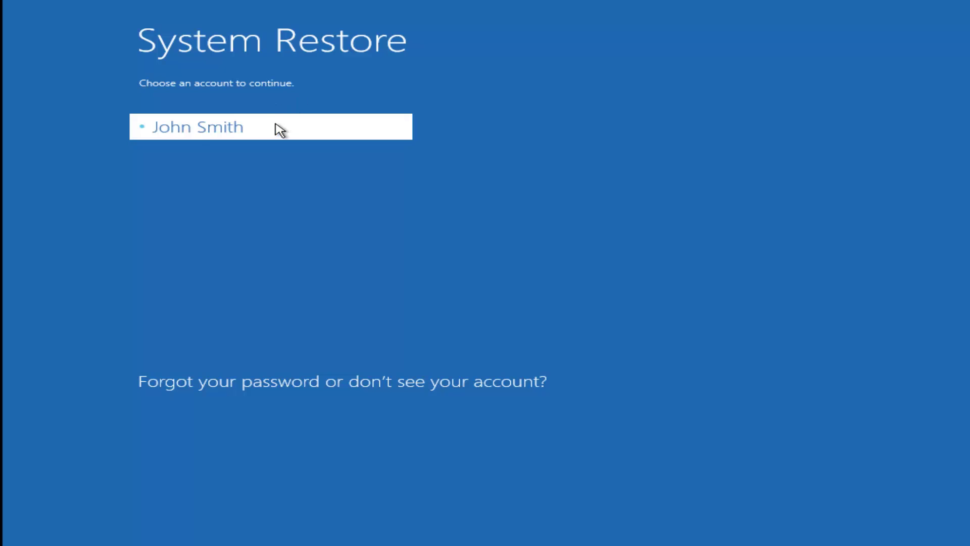
Step: Choose the user account and enter its password to continue into System Restore
left_click(277, 125)
type("*********")
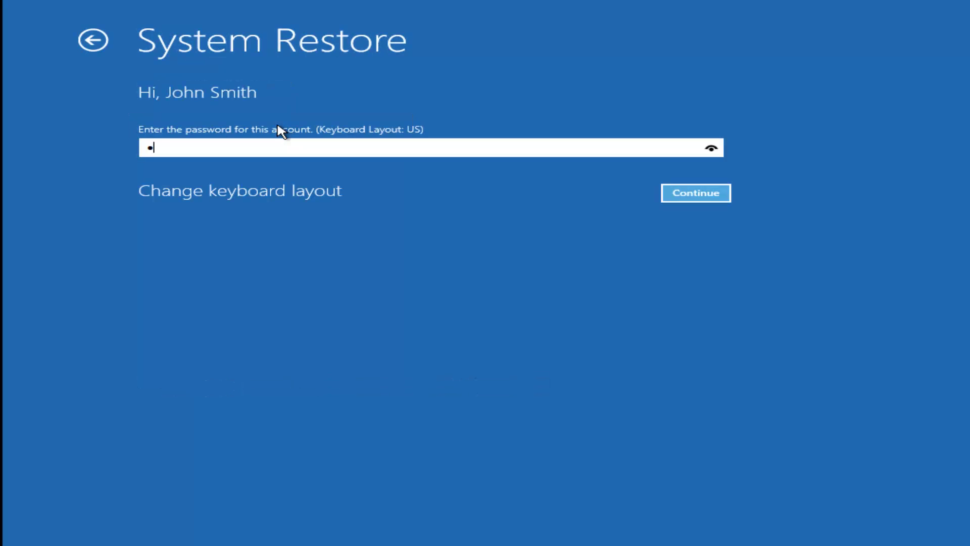
key("Return")
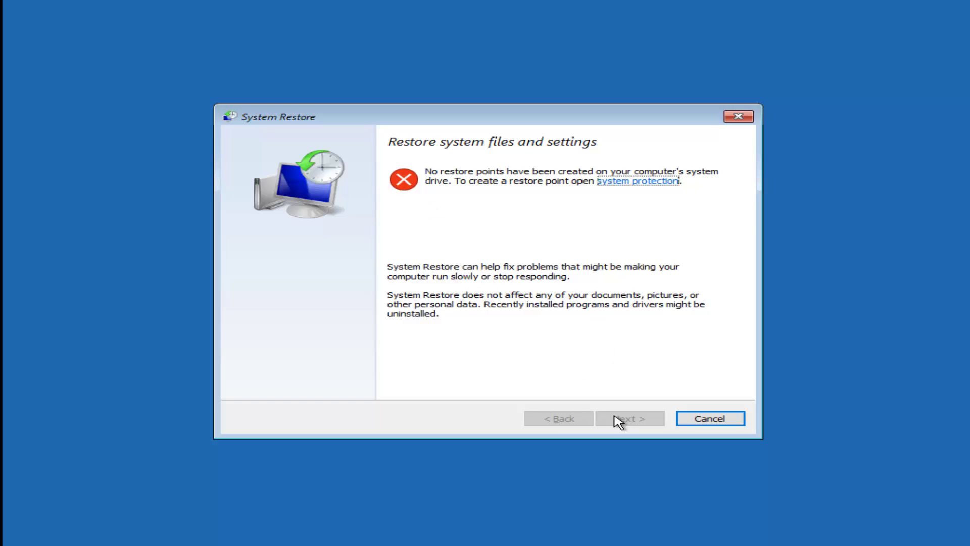
Step: Cancel System Restore and return to Troubleshoot > Advanced options
left_click(712, 421)
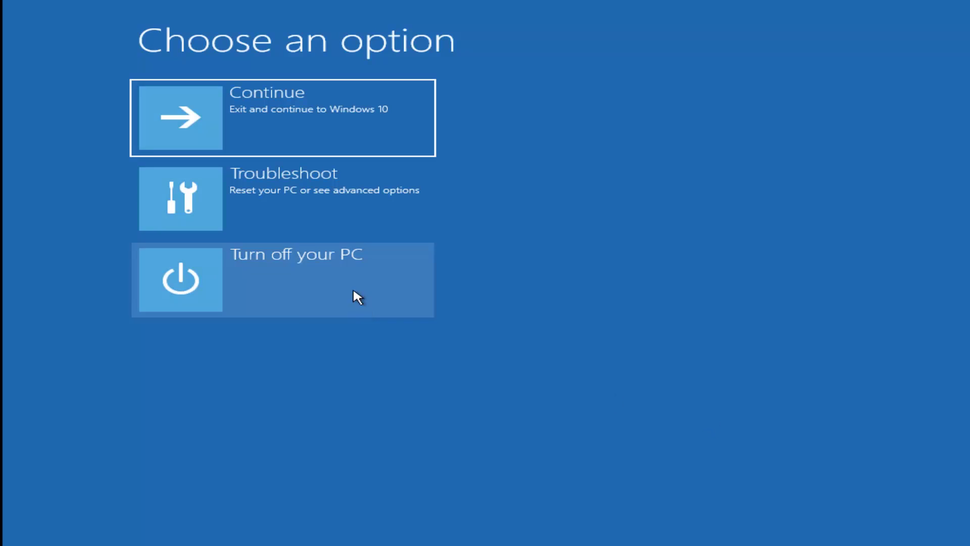
left_click(264, 198)
left_click(256, 195)
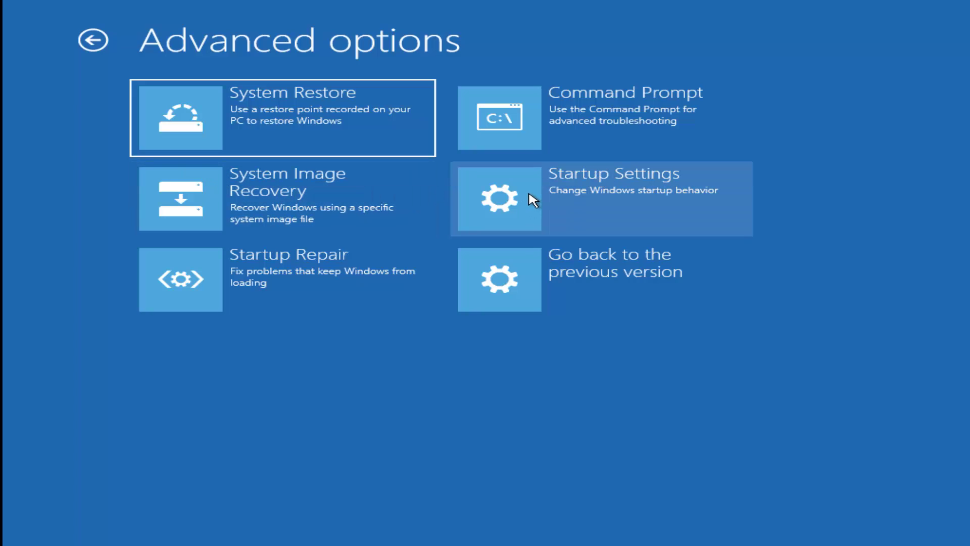
Step: Open Startup Settings to restart the PC into Safe Mode
left_click(549, 193)
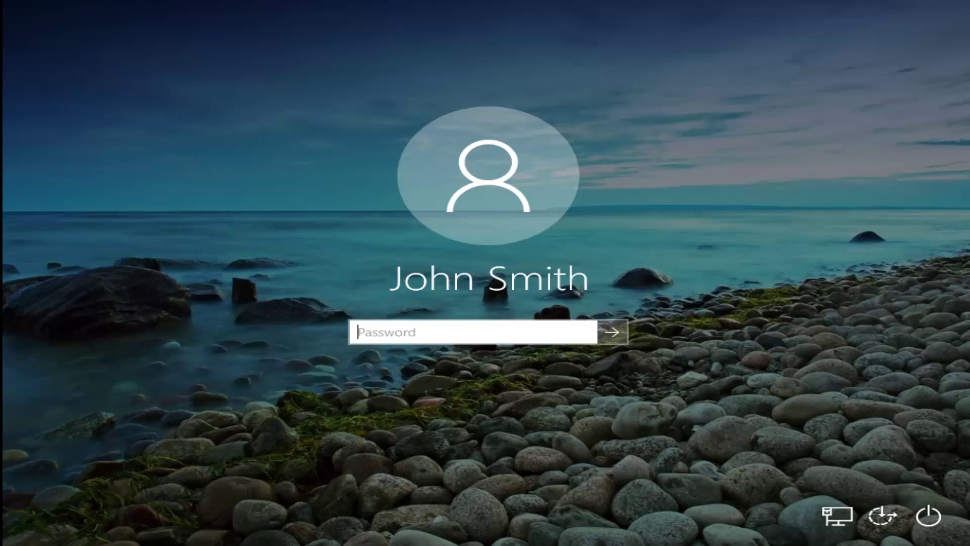
Step: Sign in to the Safe Mode desktop with the account password and close Chrome
type("******")
key("Return")
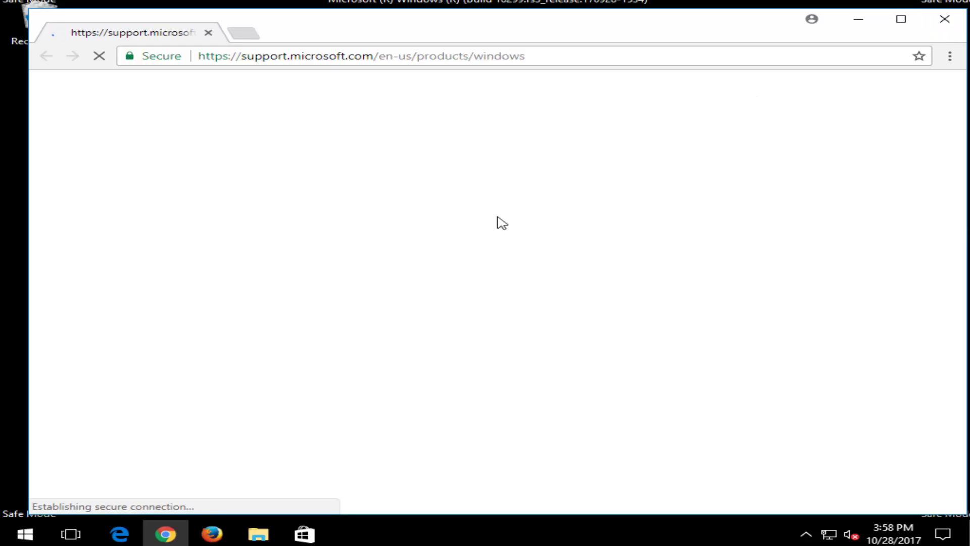
left_click(944, 20)
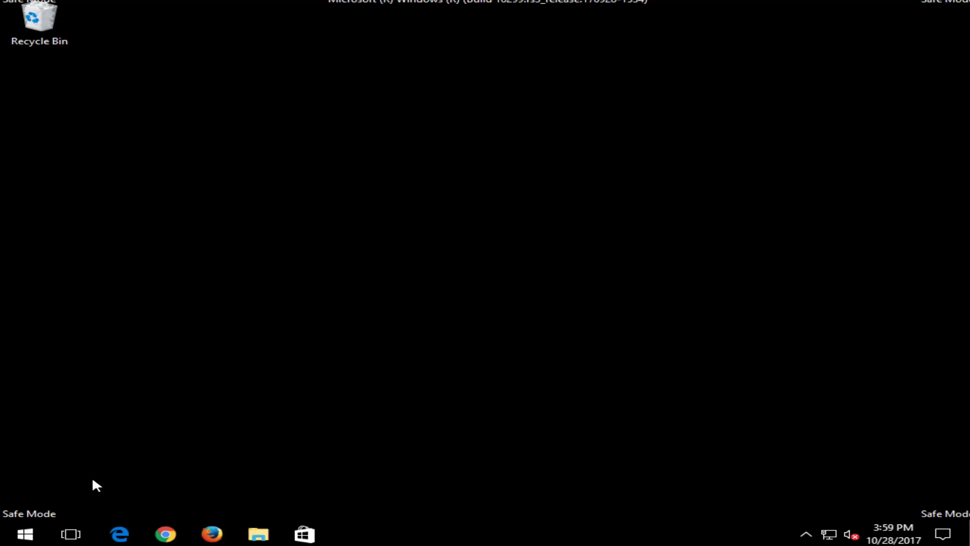
Step: Bring up the Start menu search to look for an app
left_click(40, 536)
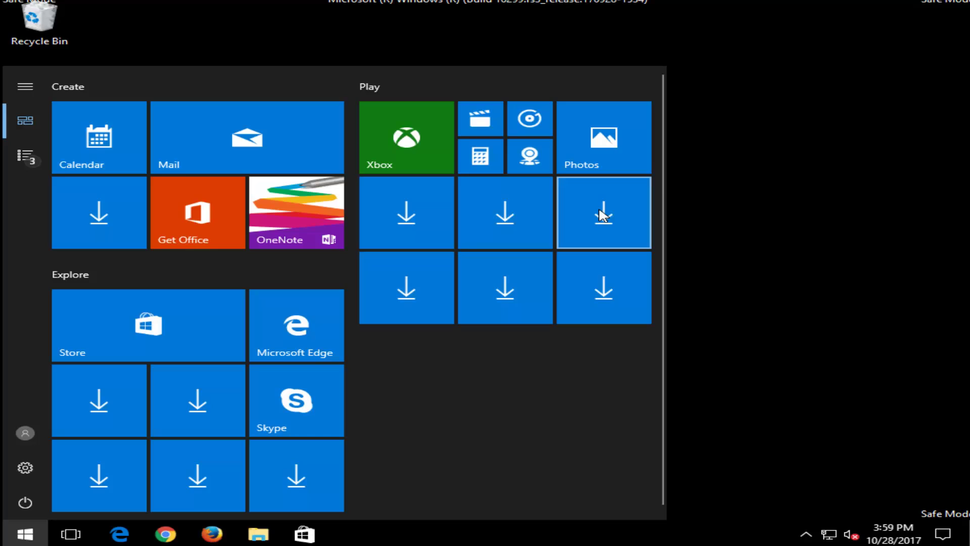
left_click(797, 151)
left_click(25, 534)
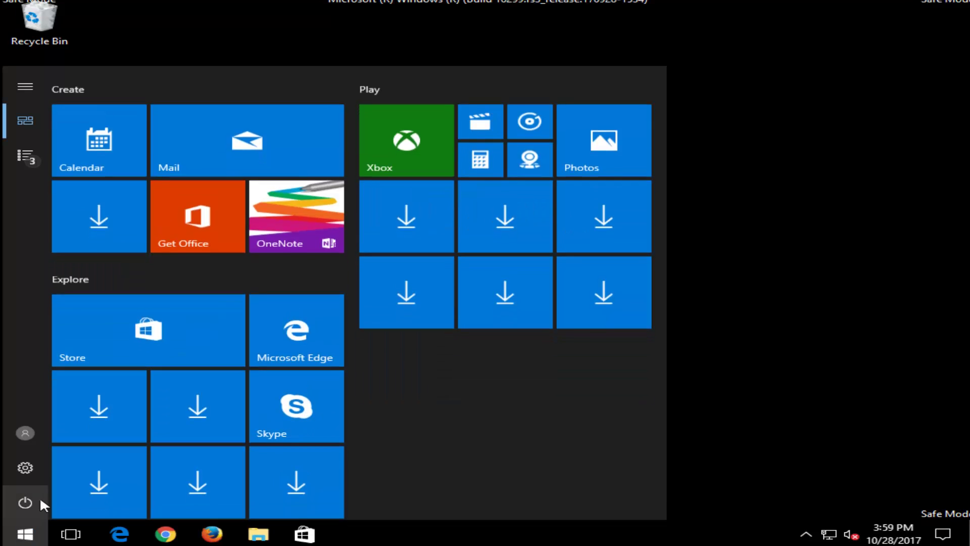
left_click(130, 420)
Step: Launch Notepad from a 'notepad' search and move its window to the upper left
type("notepad")
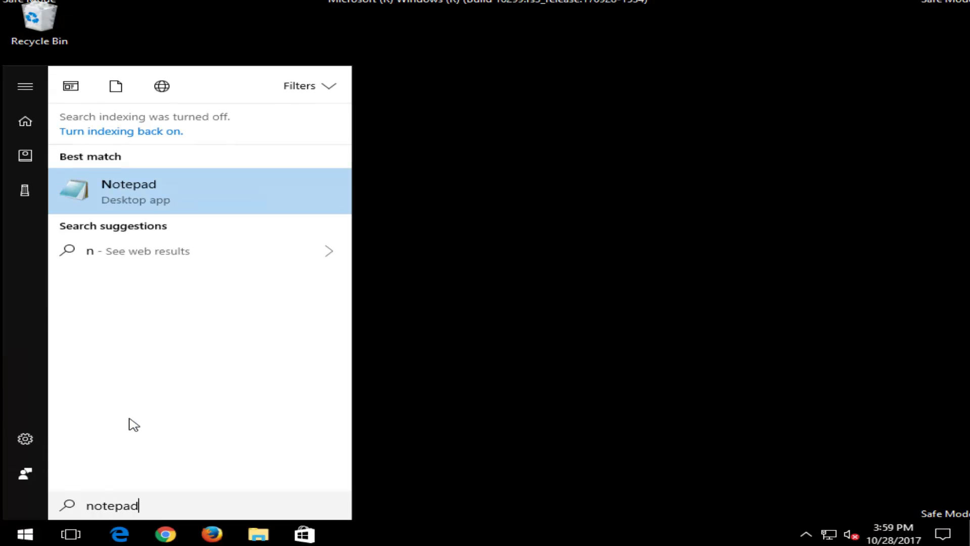
left_click(136, 191)
left_click_drag(530, 99, 251, 64)
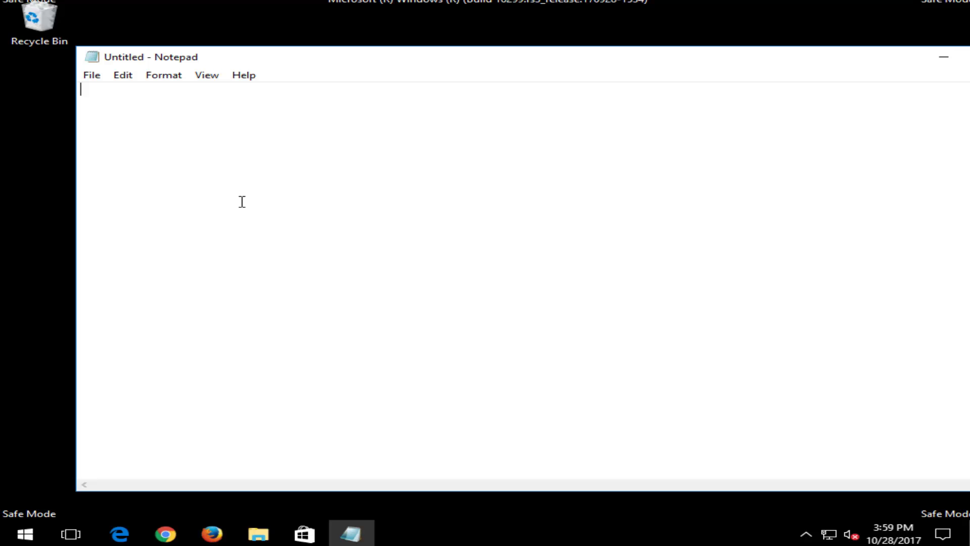
Step: Write 'Chkdsk /f /r' and, a few lines below, 'sfc /scannow' in Notepad
type("Chkdsk /f /r")
key("Return")
key("Return")
key("Return")
type("sfc")
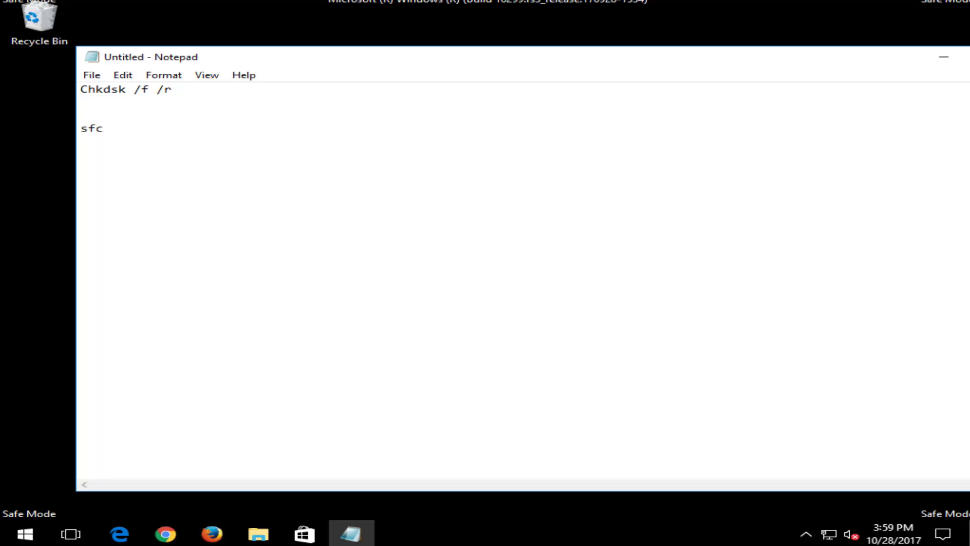
type(" /scannow")
left_click_drag(321, 63, 592, 58)
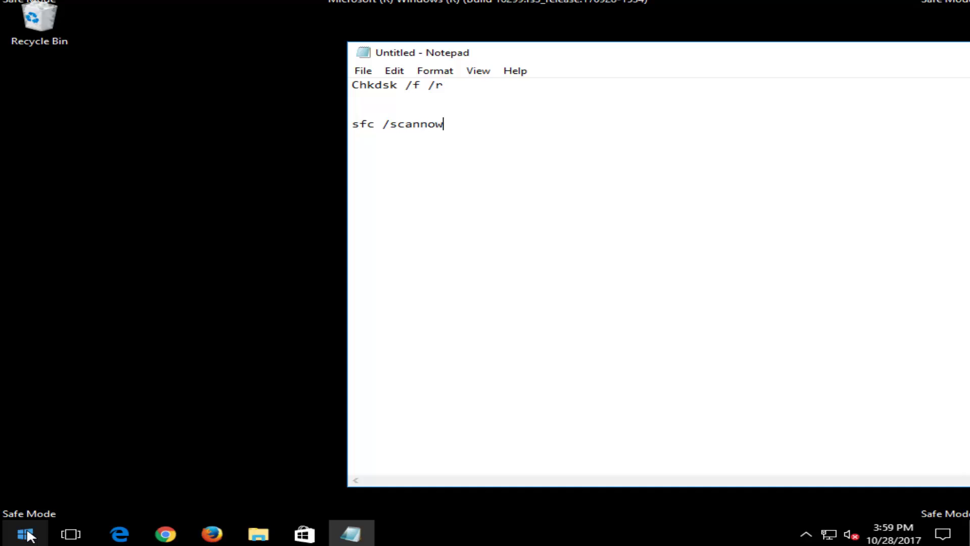
Step: Search 'command prompt' and run Command Prompt as administrator beside Notepad
left_click(26, 534)
type("com")
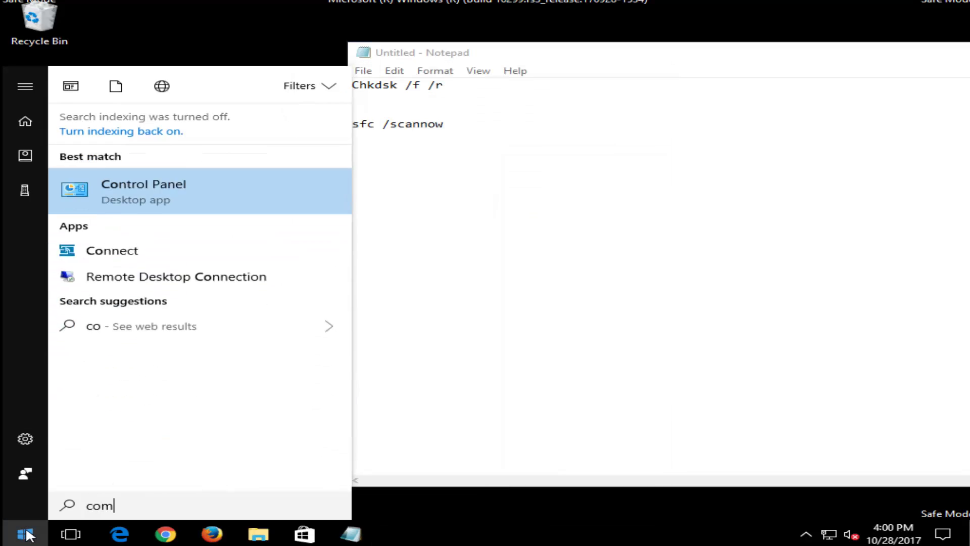
type("mand prompt")
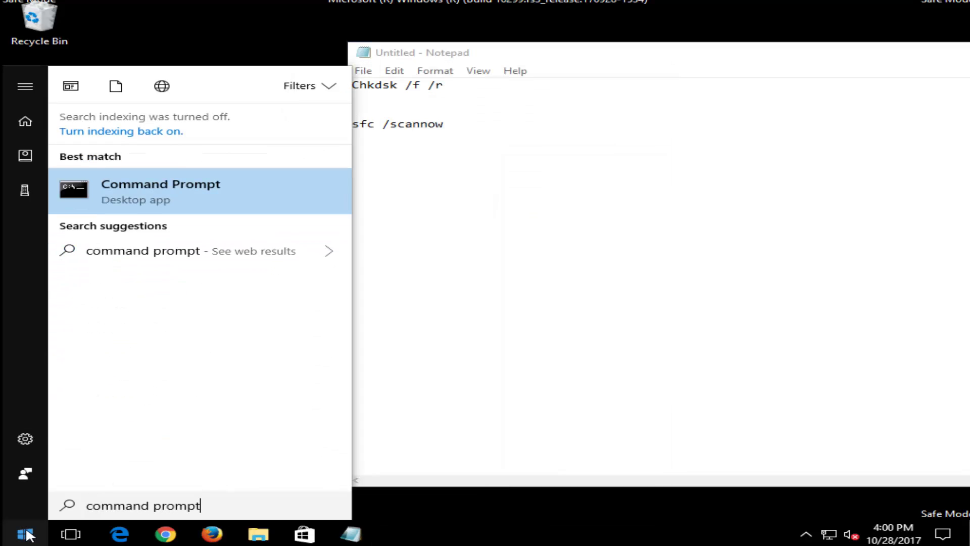
right_click(150, 199)
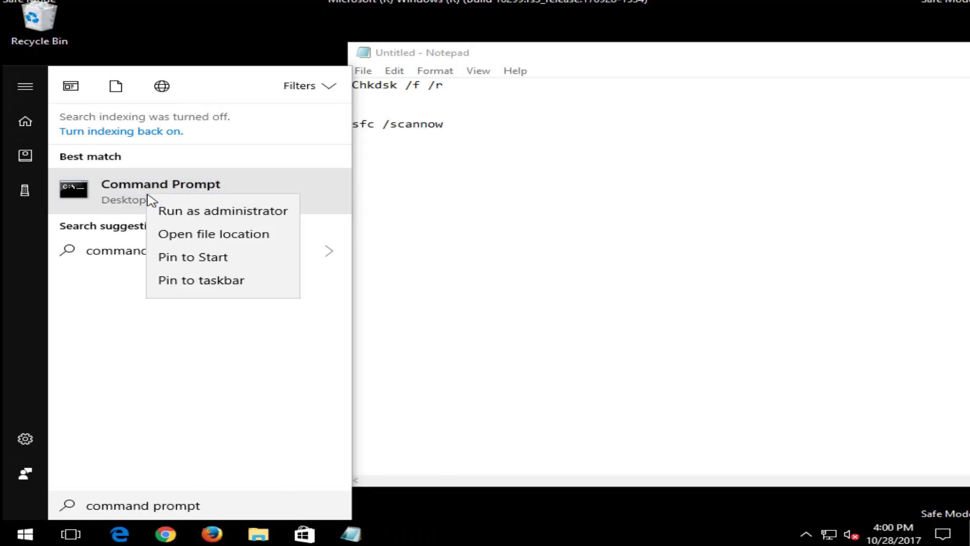
left_click(186, 212)
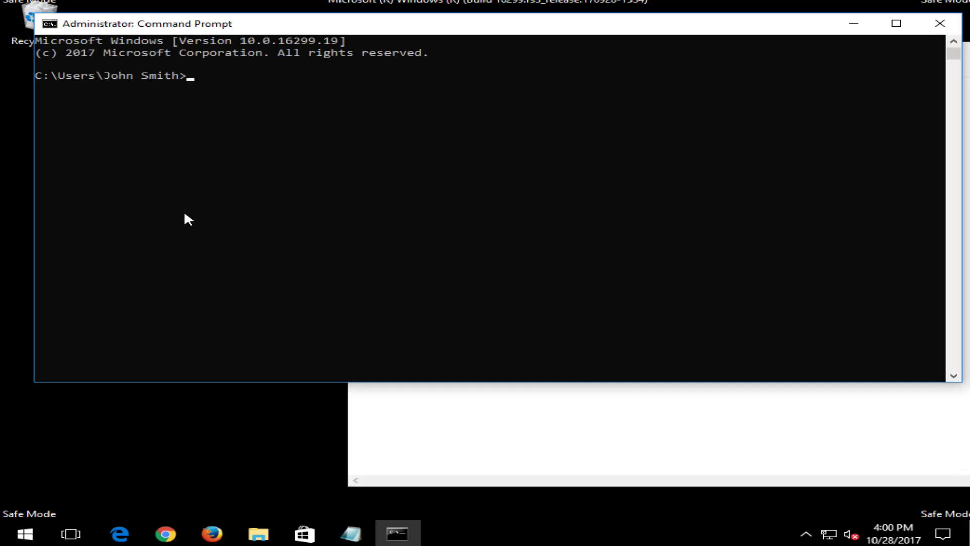
left_click_drag(295, 25, 338, 50)
Step: Copy 'Chkdsk /f /r' from Notepad and paste it at the administrator prompt via Edit > Paste
left_click(535, 450)
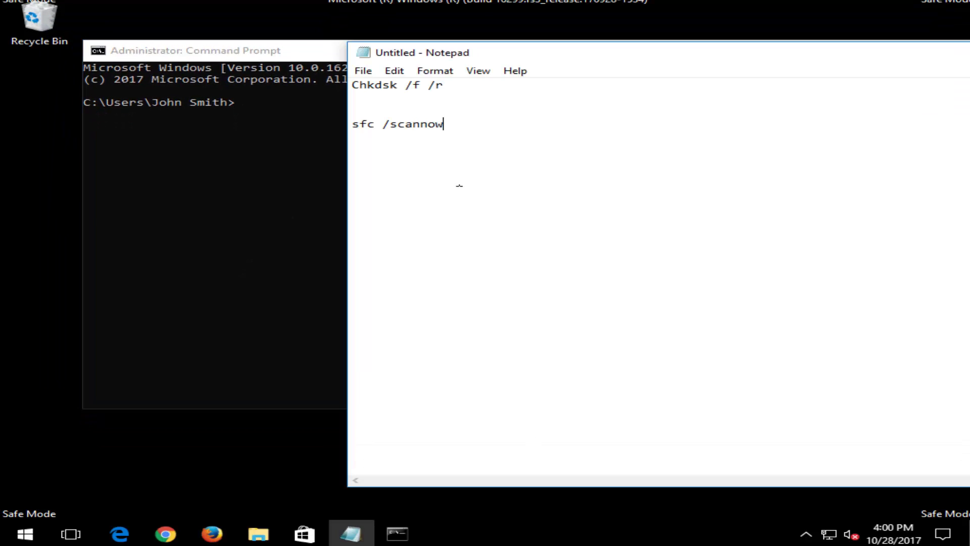
left_click_drag(463, 92, 353, 83)
right_click(378, 75)
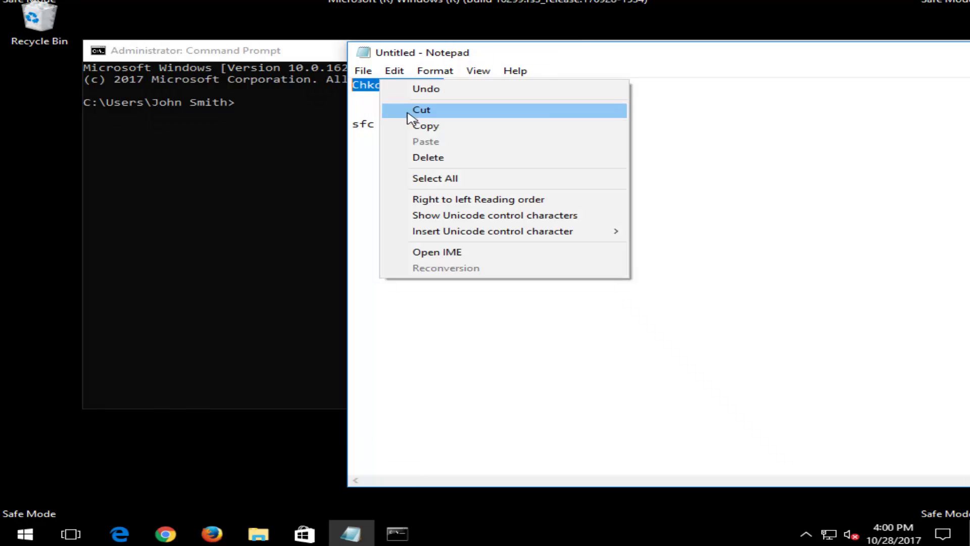
left_click(397, 120)
left_click(294, 55)
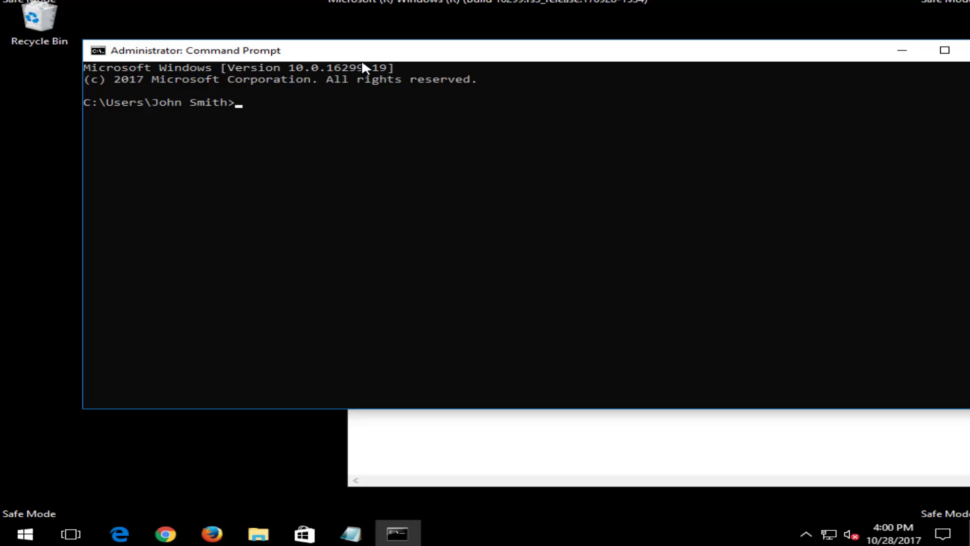
left_click(634, 426)
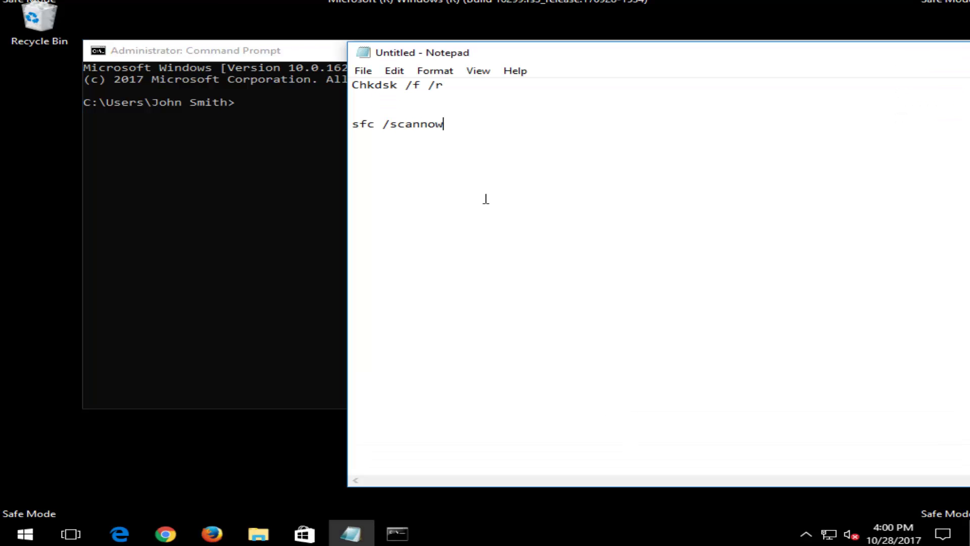
left_click(264, 52)
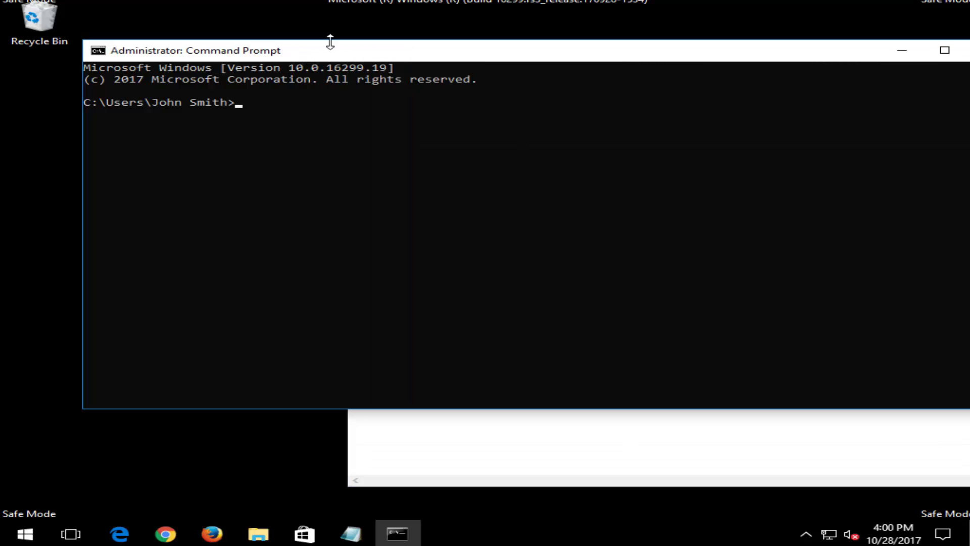
right_click(350, 51)
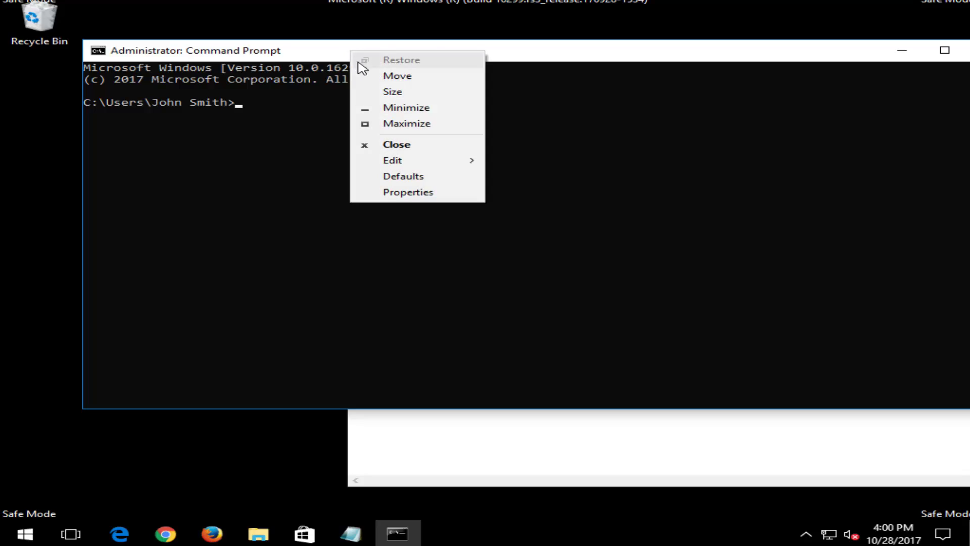
mouse_move(402, 161)
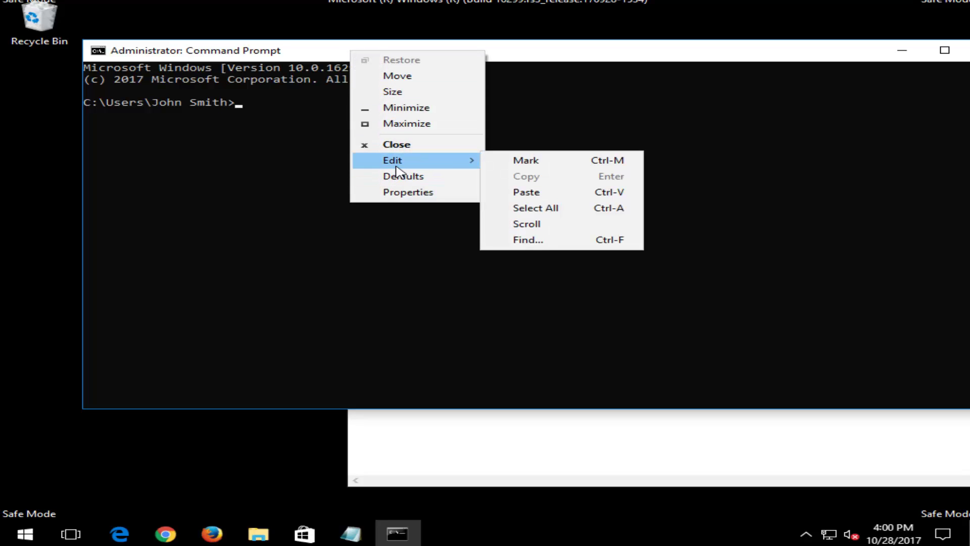
left_click(540, 192)
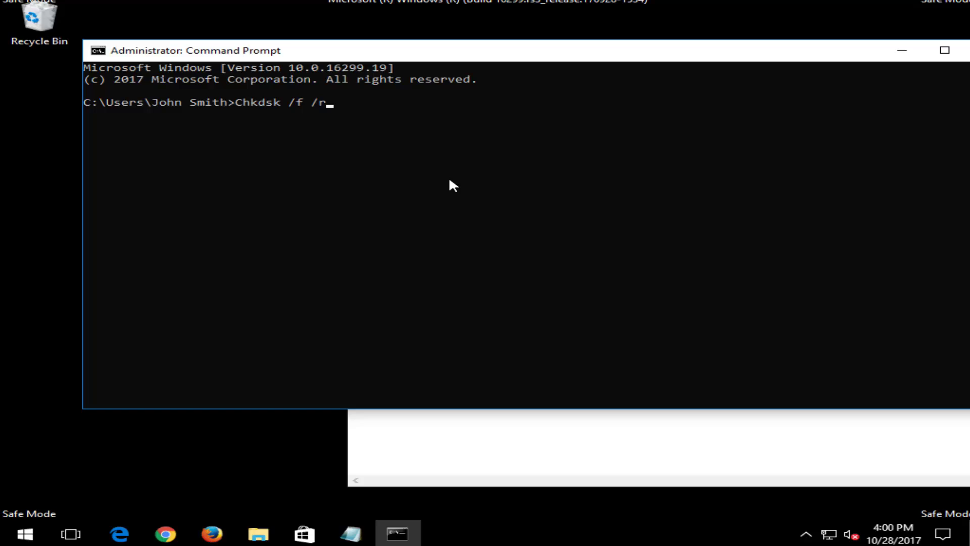
Step: Run chkdsk /f /r and answer y to schedule the volume check at next restart
key("Return")
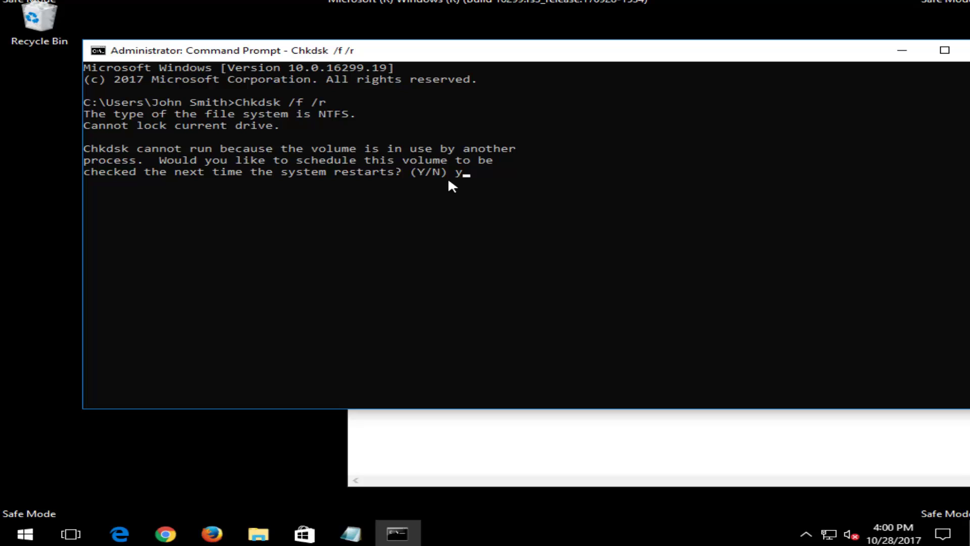
type("y")
key("Return")
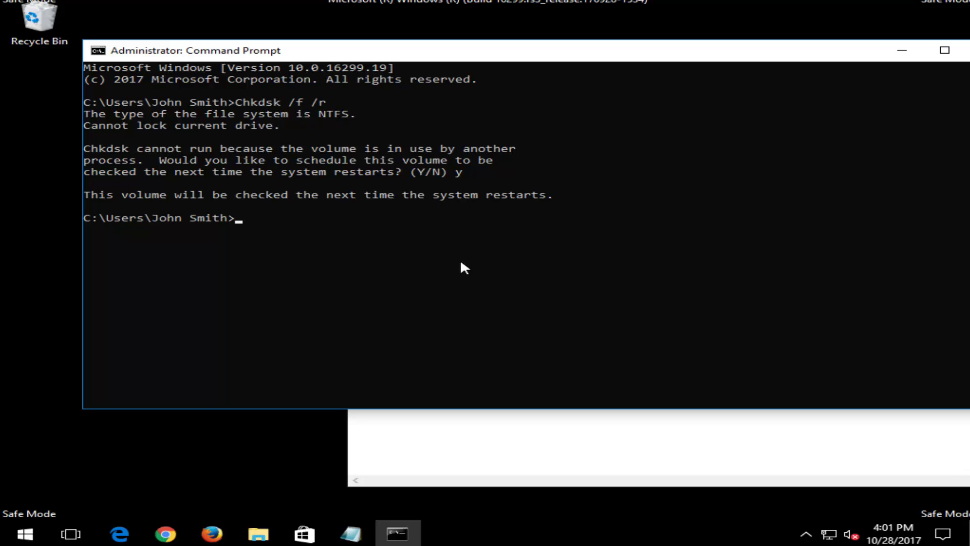
Step: Glance at the Notepad notes, then return the Administrator Command Prompt with the scheduled Chkdsk to front
left_click(399, 454)
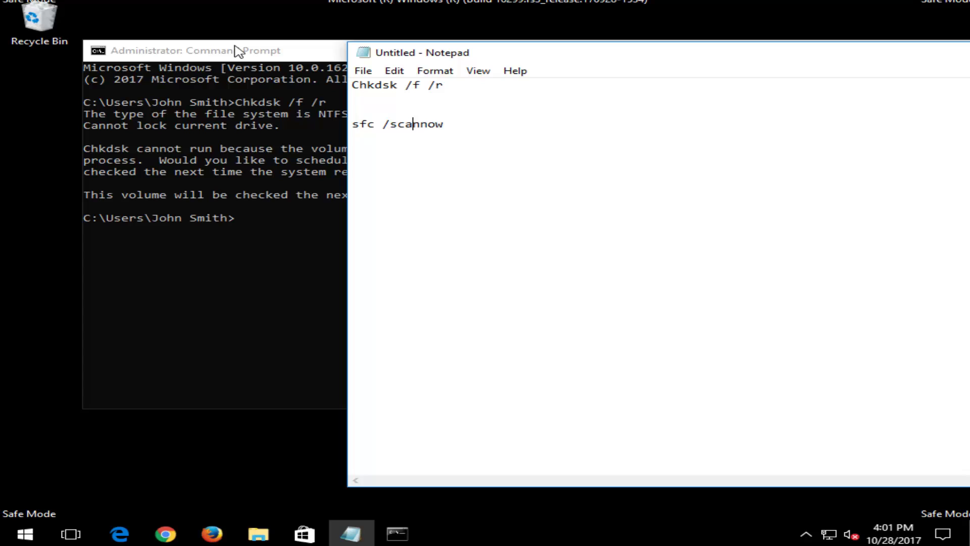
left_click(237, 50)
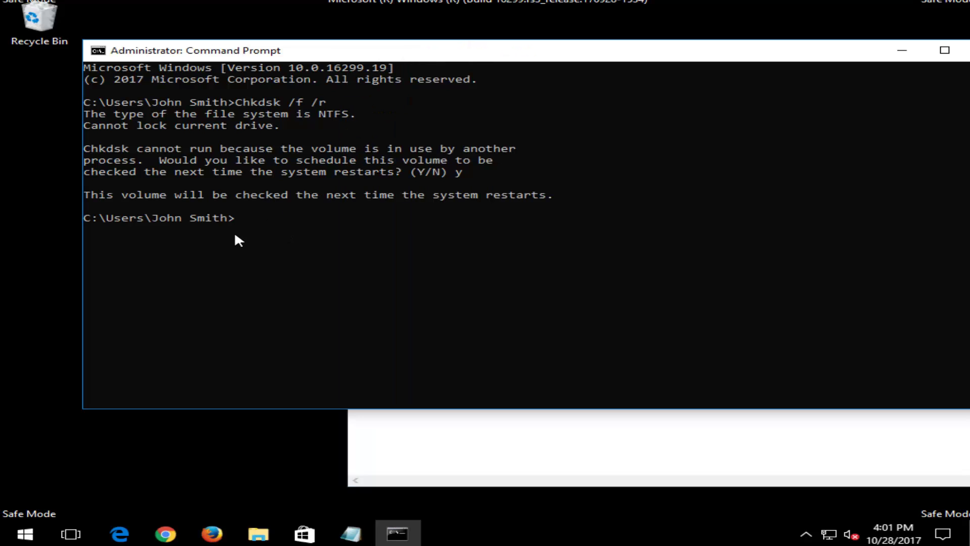